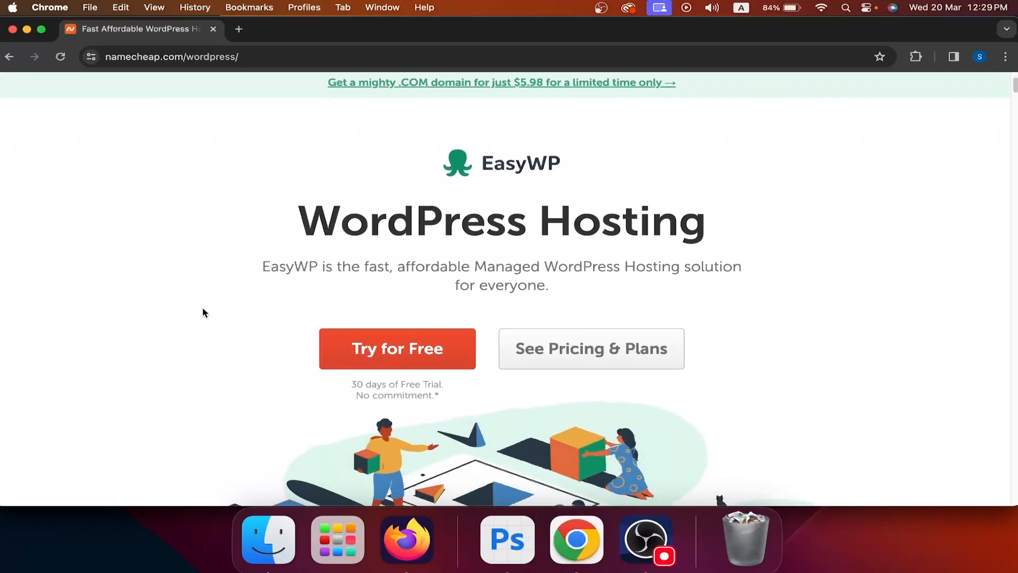
# - Start the free EasyWP hosting trial, log in with the Namecheap account and confirm the EasyWP Starter Monthly payment
pyautogui.scroll(-5, 203, 310)
pyautogui.scroll(8, 203, 310)
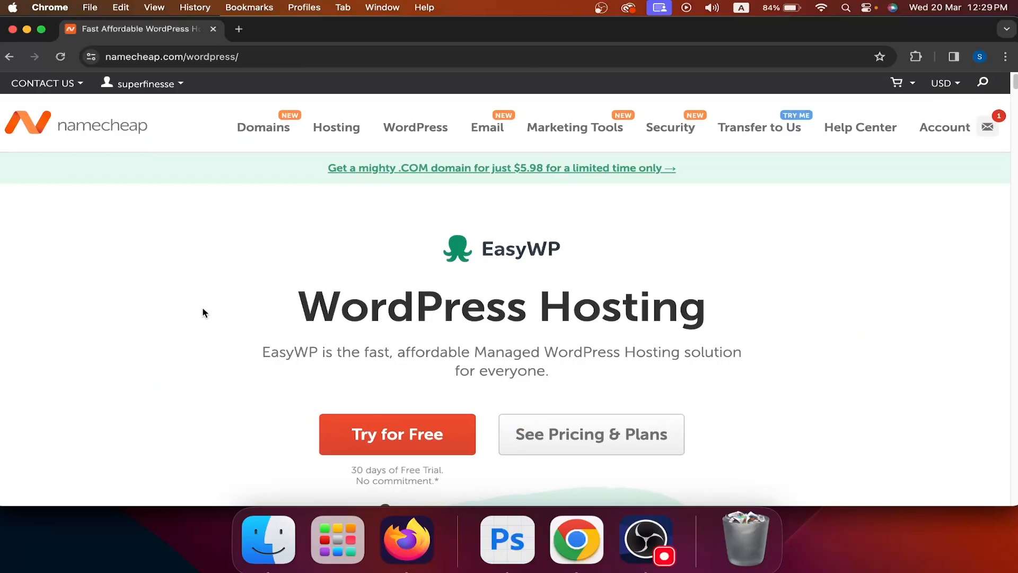
pyautogui.scroll(-1, 203, 313)
pyautogui.scroll(-1, 203, 313)
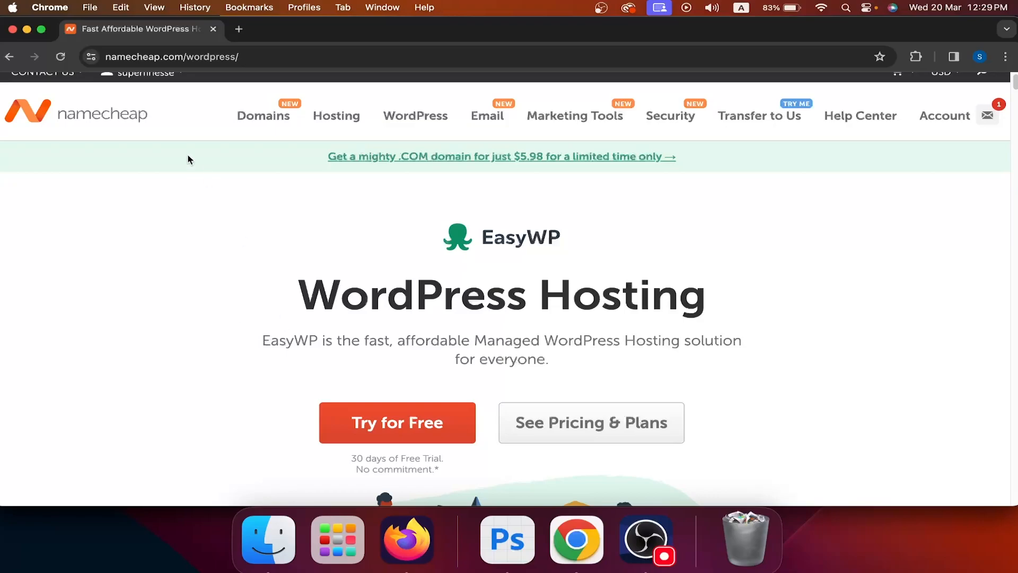
pyautogui.scroll(1, 183, 138)
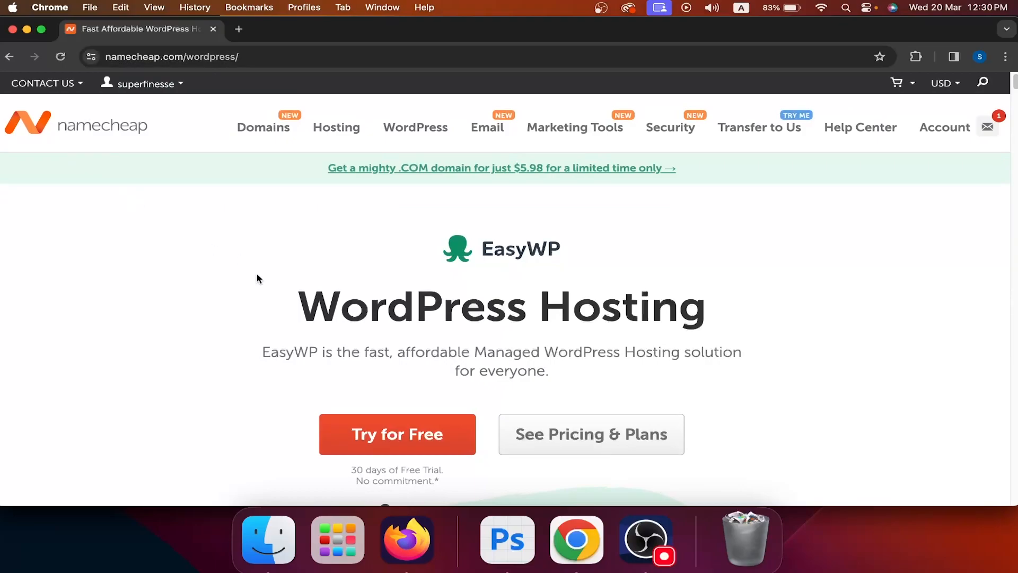
pyautogui.scroll(-3, 363, 313)
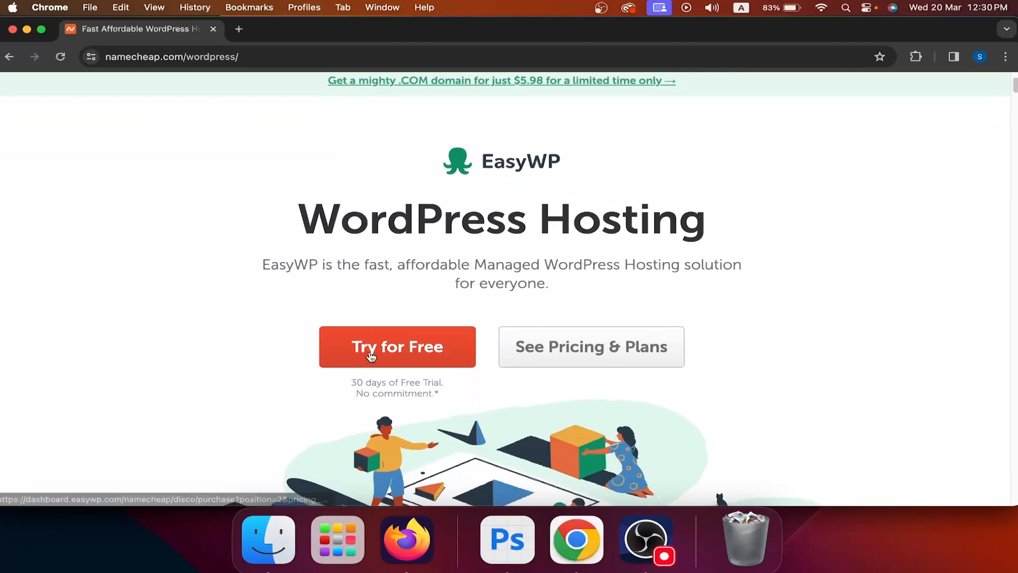
pyautogui.click(372, 356)
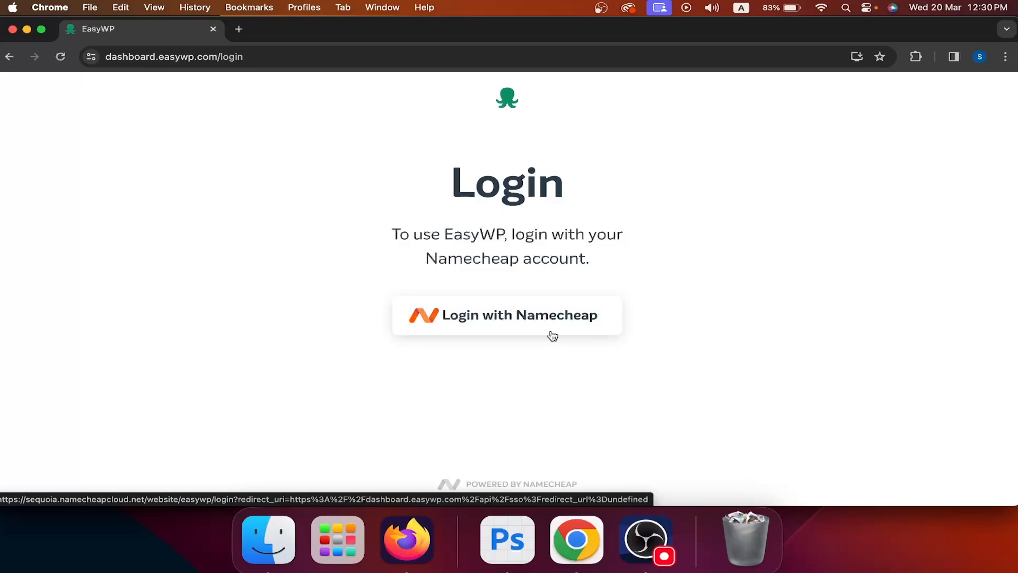
pyautogui.click(551, 335)
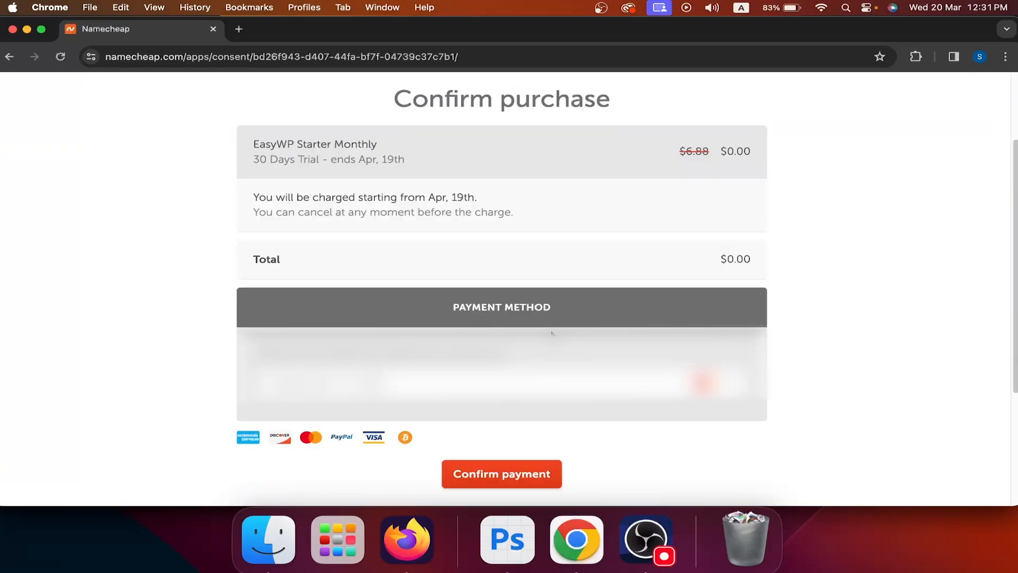
pyautogui.click(513, 481)
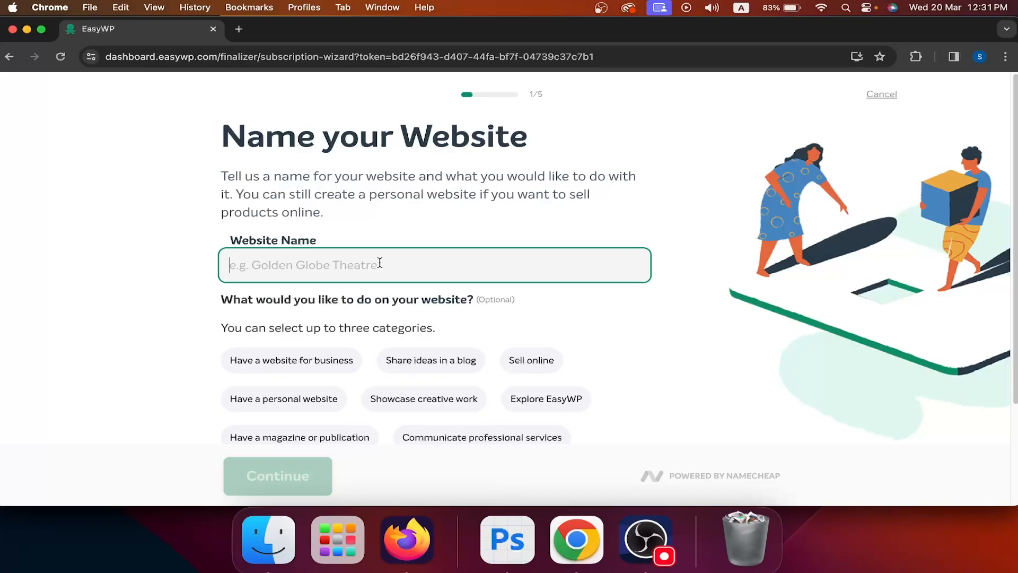
# - Name the website TEST BLOG and continue without selecting any purpose categories
pyautogui.write('TEST BLOG')
pyautogui.scroll(-3, 380, 263)
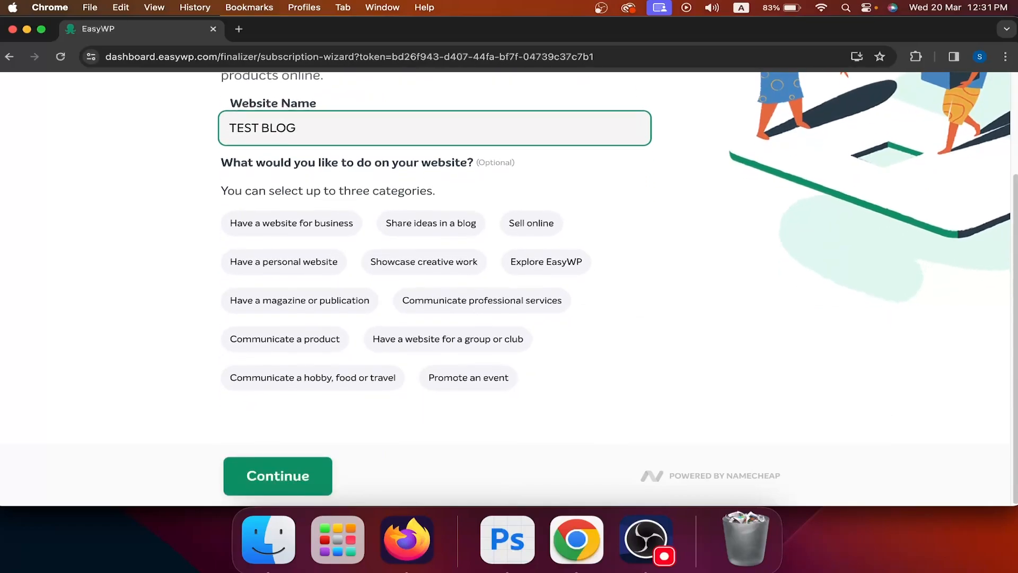
pyautogui.click(309, 471)
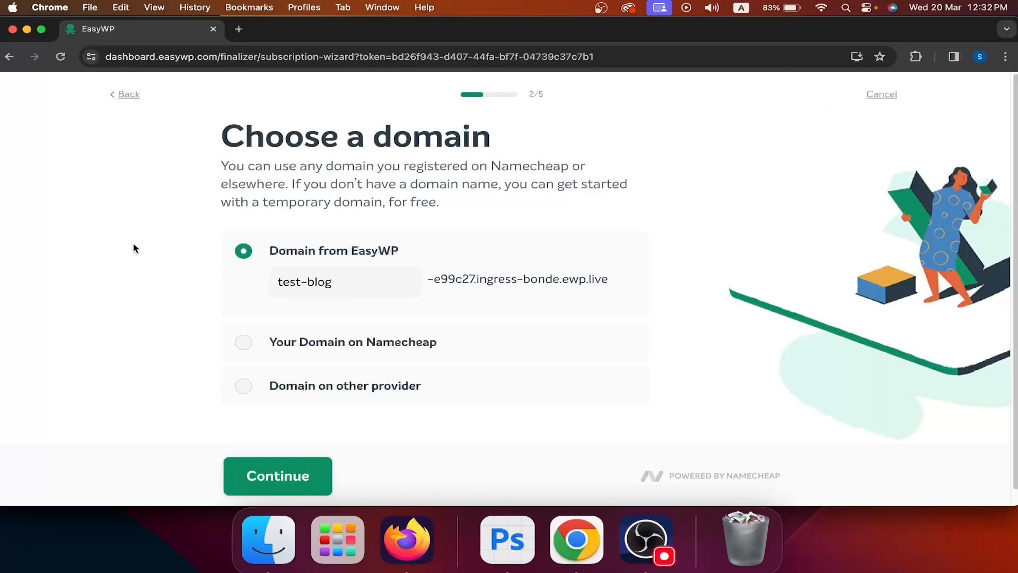
# - Choose a domain on another provider, keep test-blog as the temporary domain prefix, and continue
pyautogui.click(390, 397)
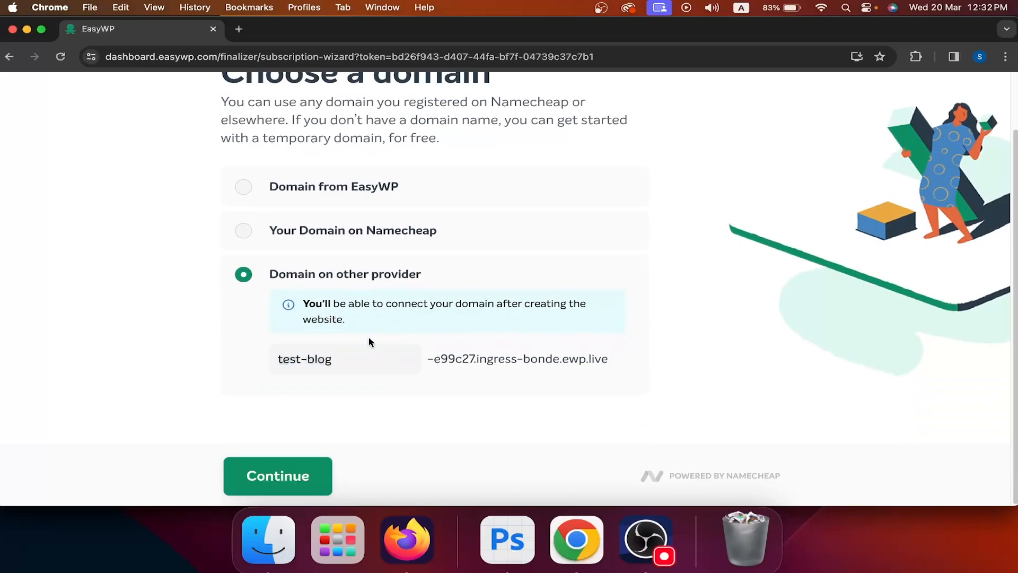
pyautogui.moveTo(377, 360); pyautogui.dragTo(243, 355)
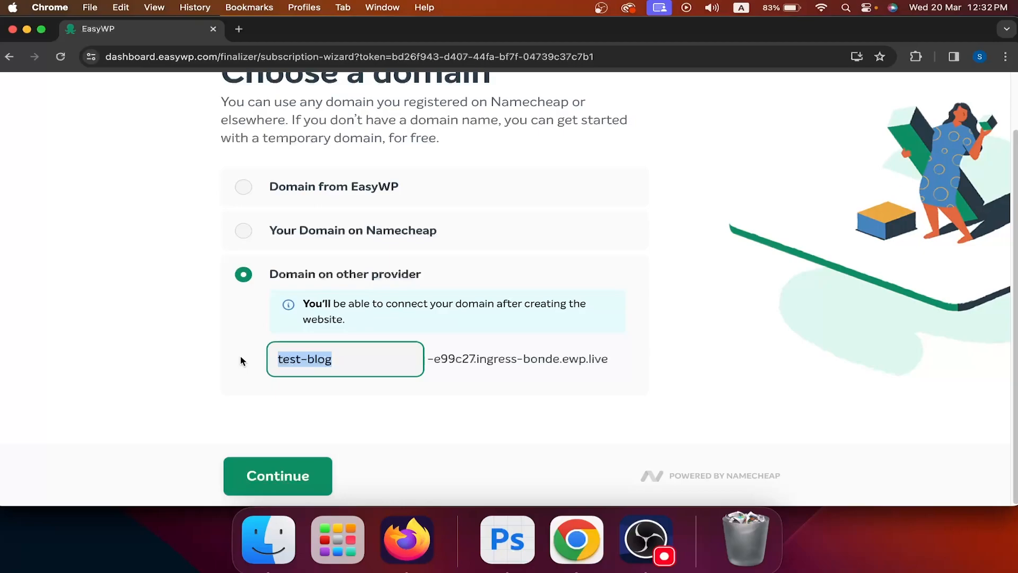
pyautogui.click(241, 361)
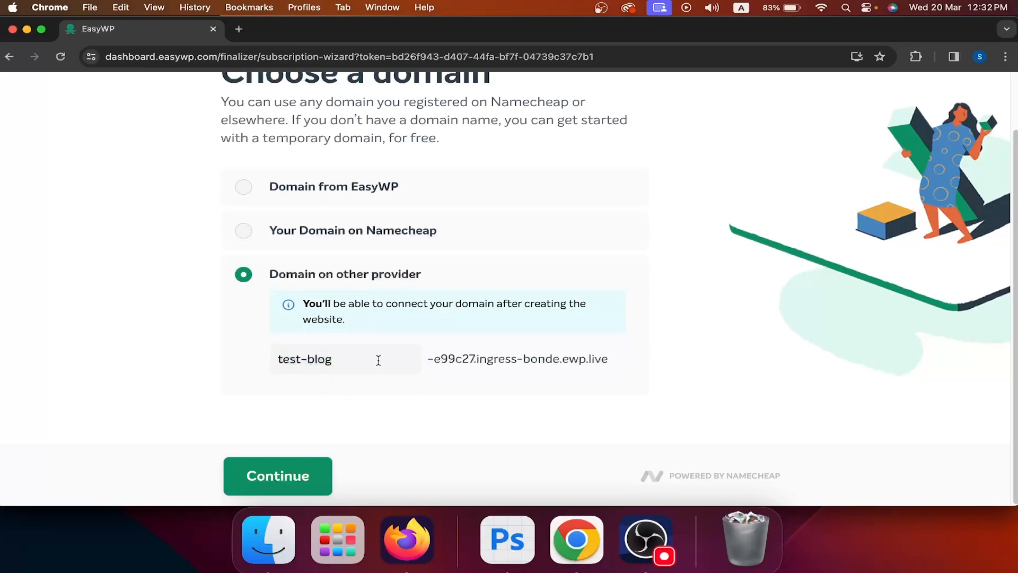
pyautogui.click(294, 469)
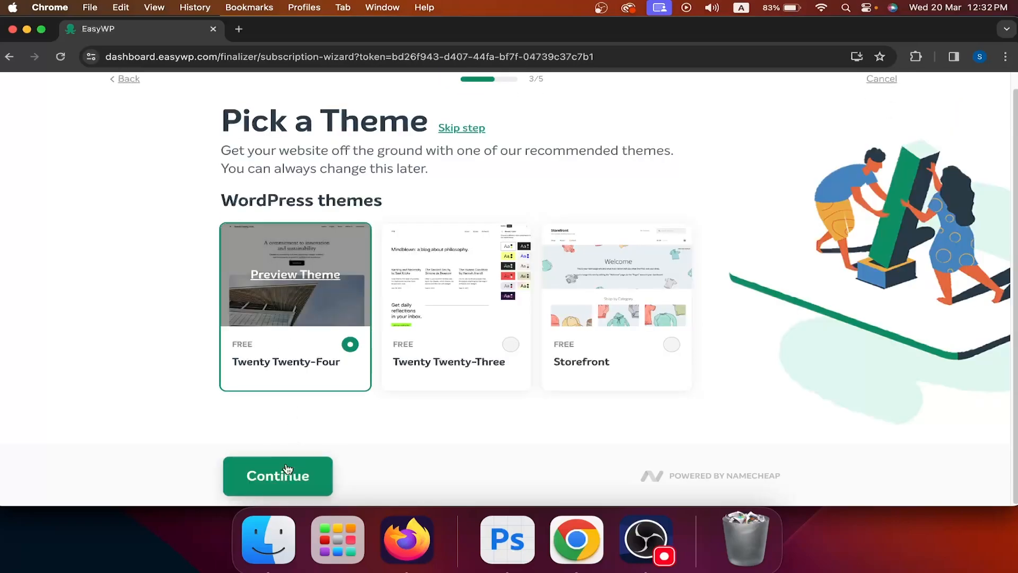
# - Accept the Twenty Twenty-Four theme, continue without plugins, and create the website after checking its summary
pyautogui.click(274, 475)
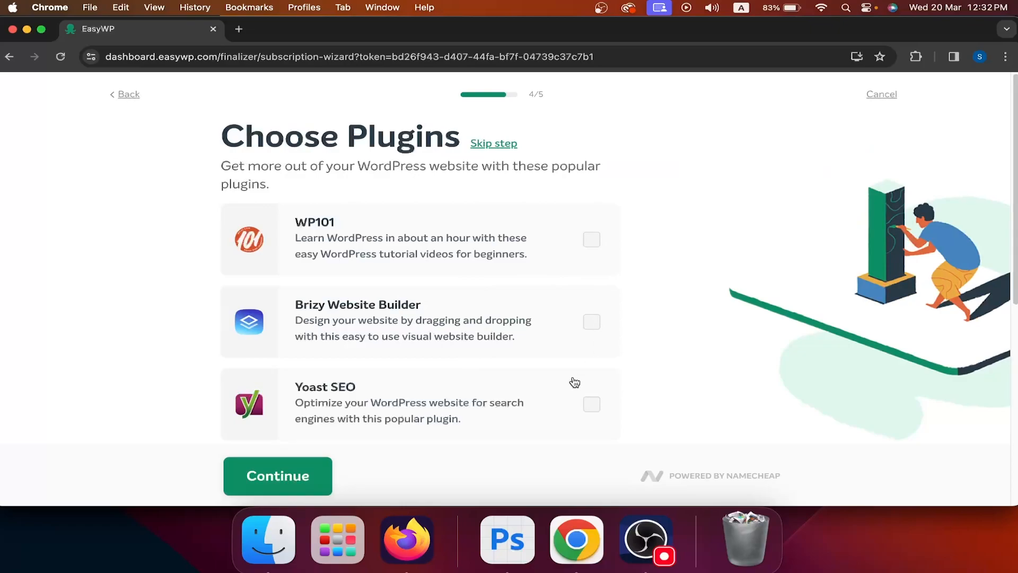
pyautogui.click(298, 473)
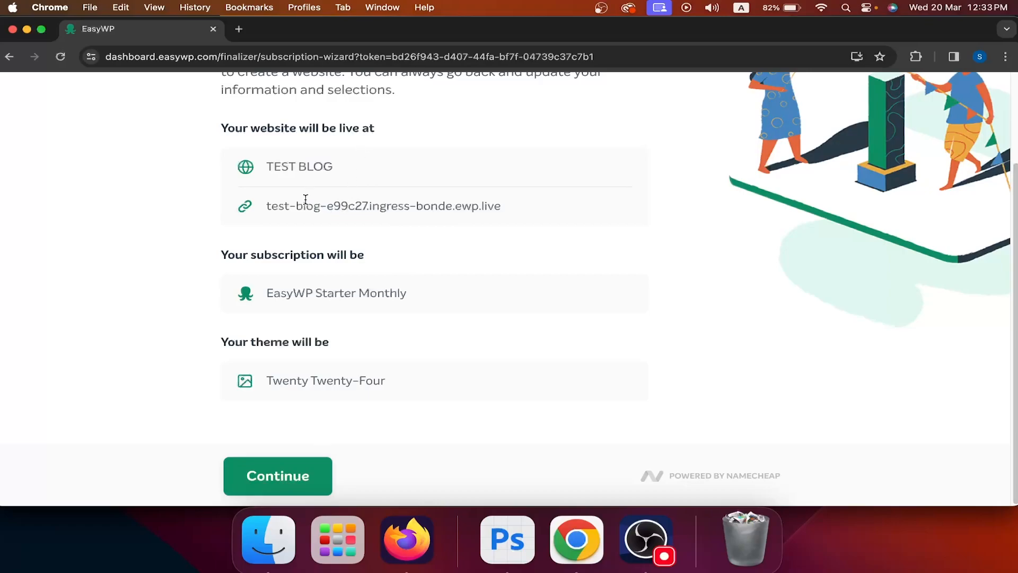
pyautogui.moveTo(479, 206); pyautogui.dragTo(326, 207)
pyautogui.click(399, 268)
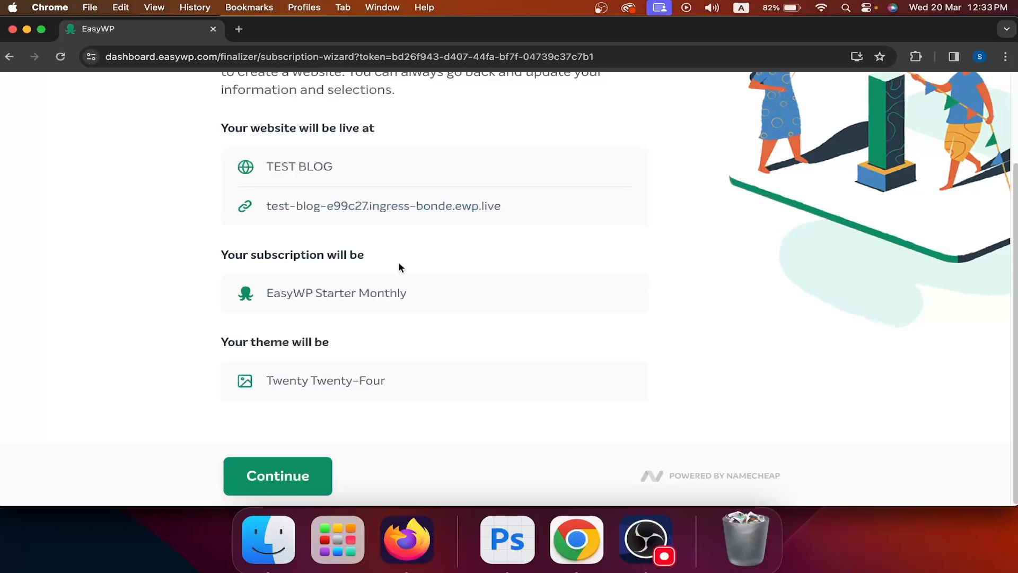
pyautogui.click(298, 465)
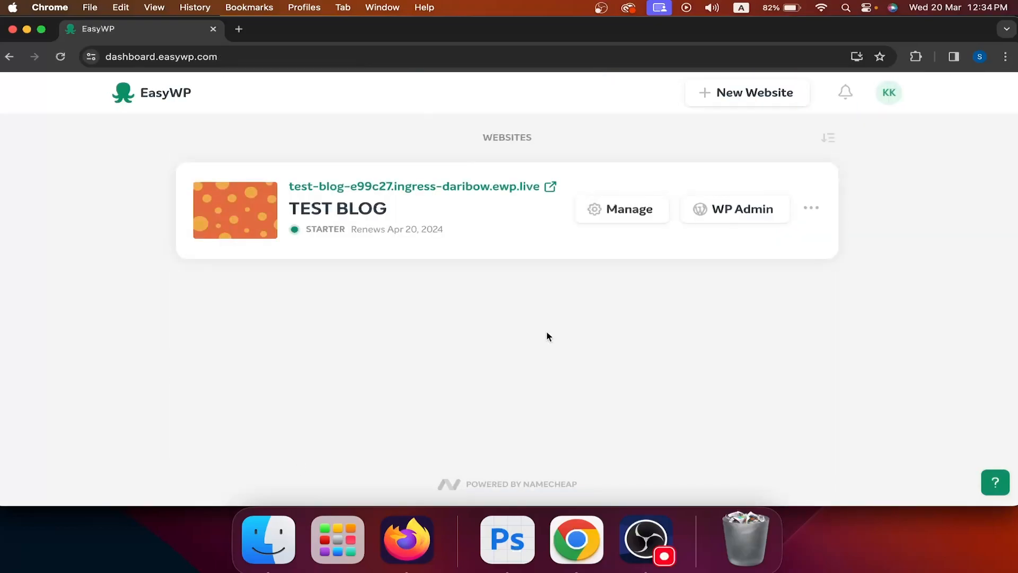
# - Open the management page of TEST BLOG and review its overview of resources and website details
pyautogui.click(626, 212)
pyautogui.scroll(-3, 625, 214)
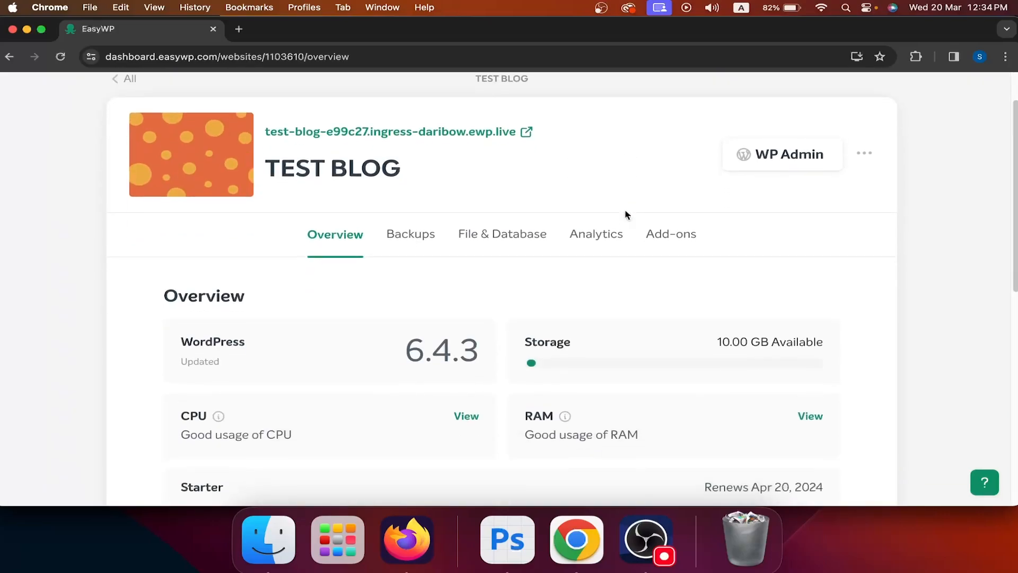
pyautogui.scroll(-1, 626, 215)
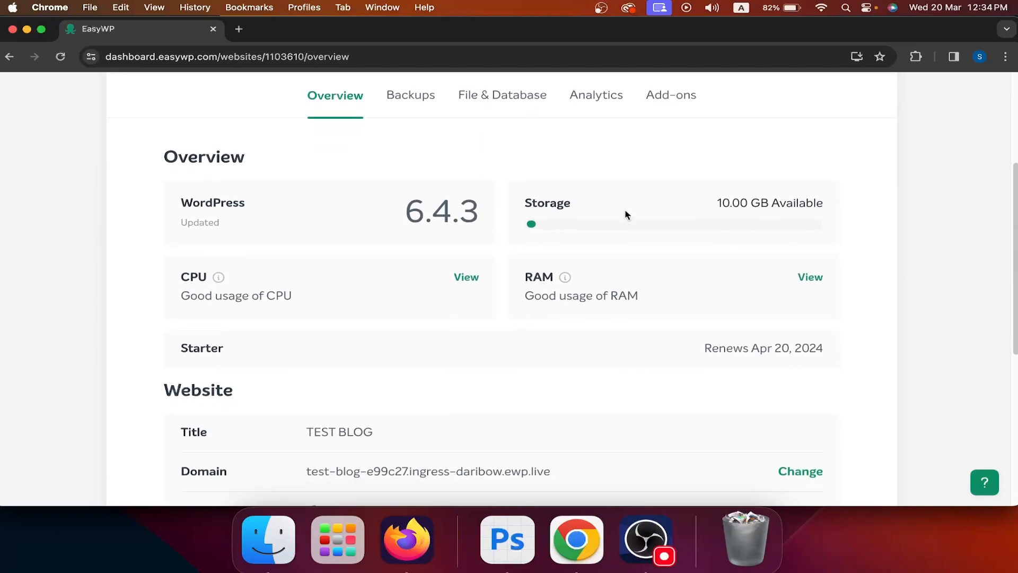
pyautogui.scroll(-1, 626, 214)
pyautogui.scroll(5, 628, 213)
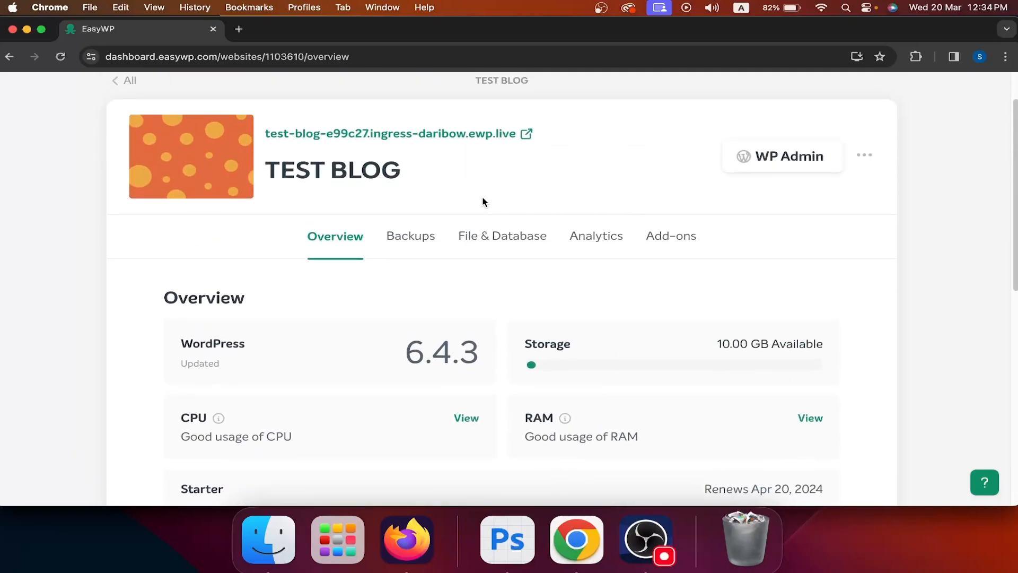
pyautogui.rightClick(504, 234)
pyautogui.click(458, 219)
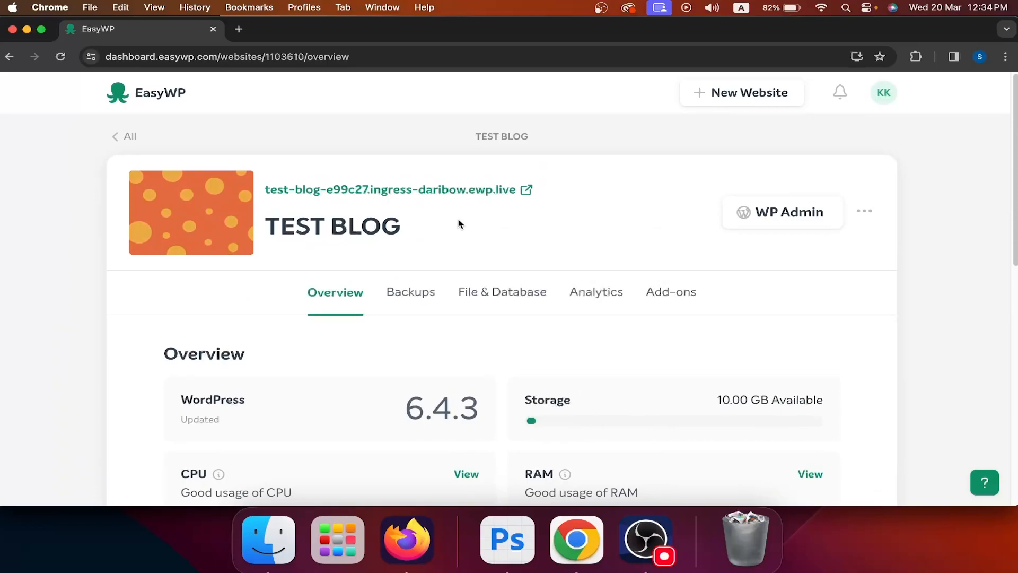
# - Examine the site's backup options and its SFTP and database access settings
pyautogui.click(418, 293)
pyautogui.scroll(-3, 418, 291)
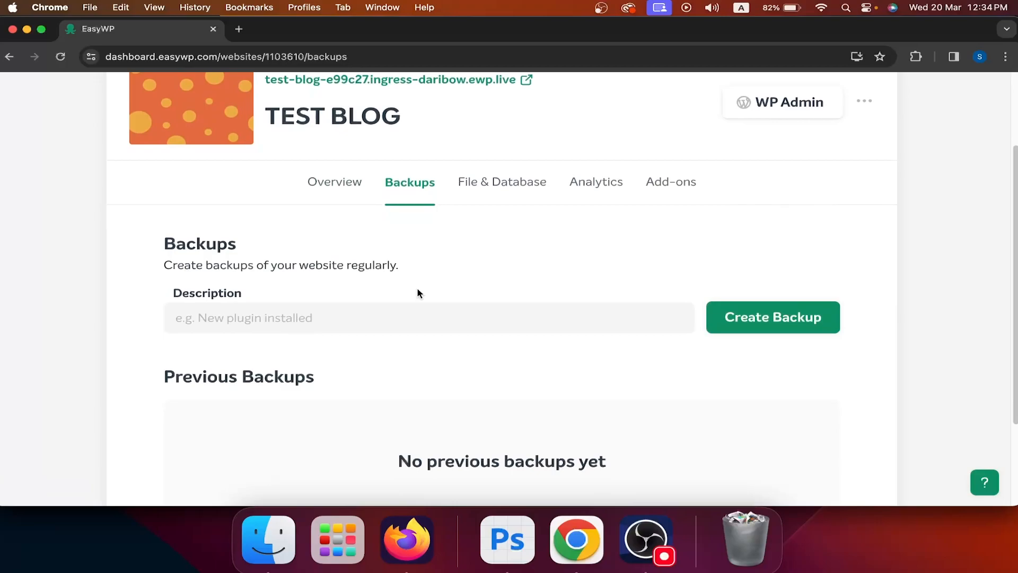
pyautogui.click(513, 184)
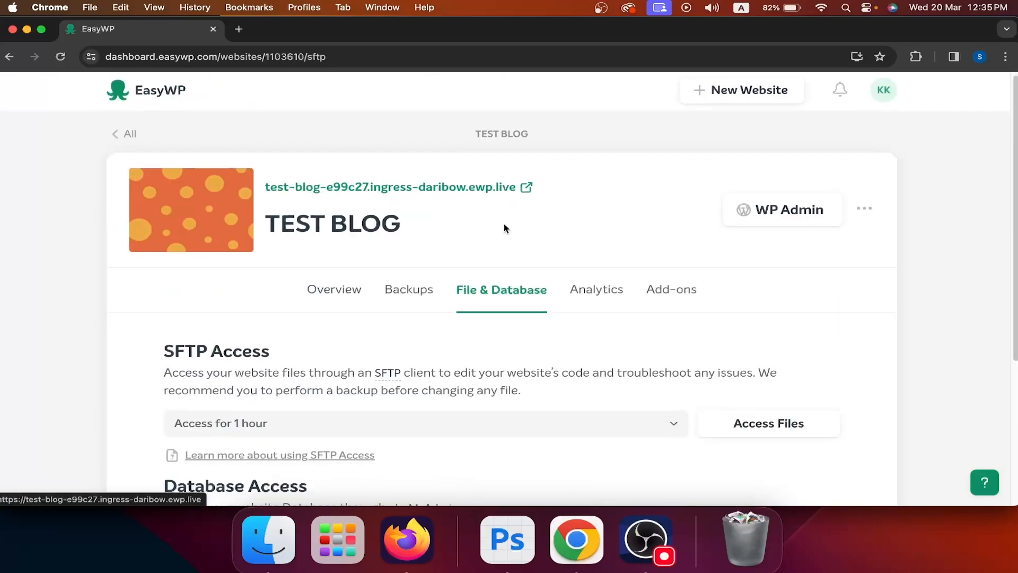
pyautogui.scroll(-3, 504, 228)
pyautogui.scroll(-3, 503, 224)
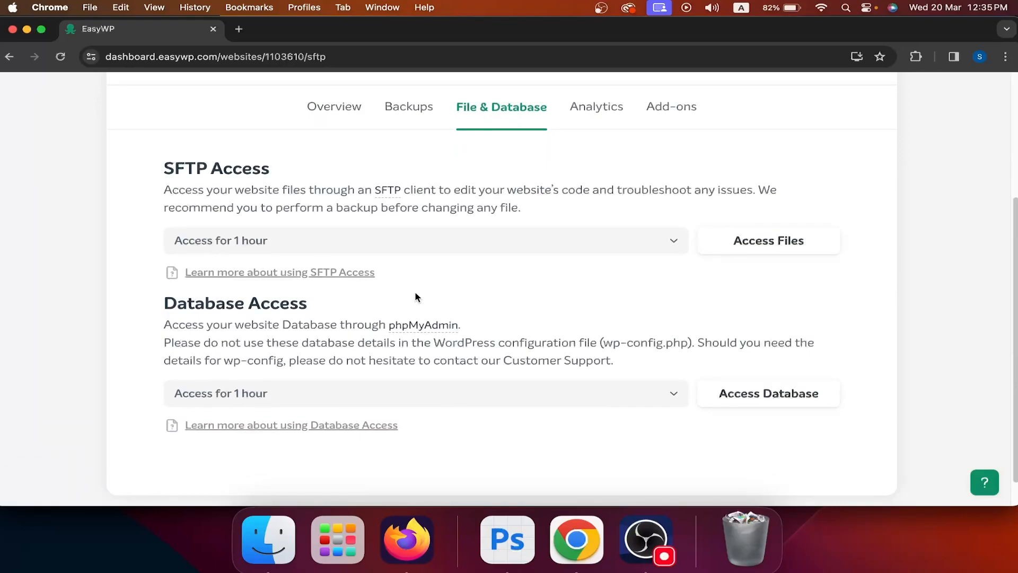
# - Review the site's CPU and RAM analytics and browse the available add-on plugins and integrations
pyautogui.click(594, 109)
pyautogui.scroll(-1, 503, 214)
pyautogui.scroll(-5, 504, 216)
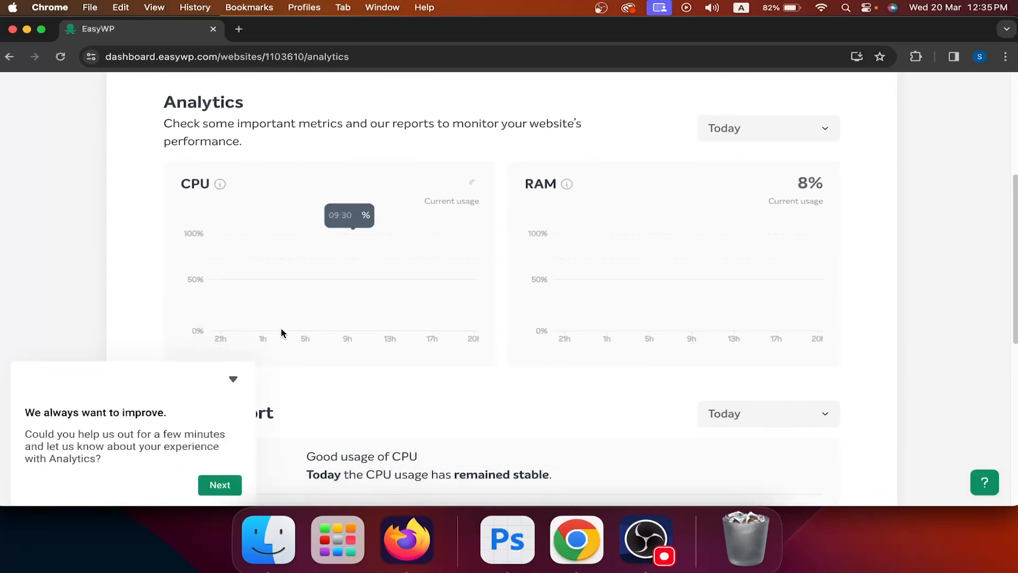
pyautogui.click(220, 484)
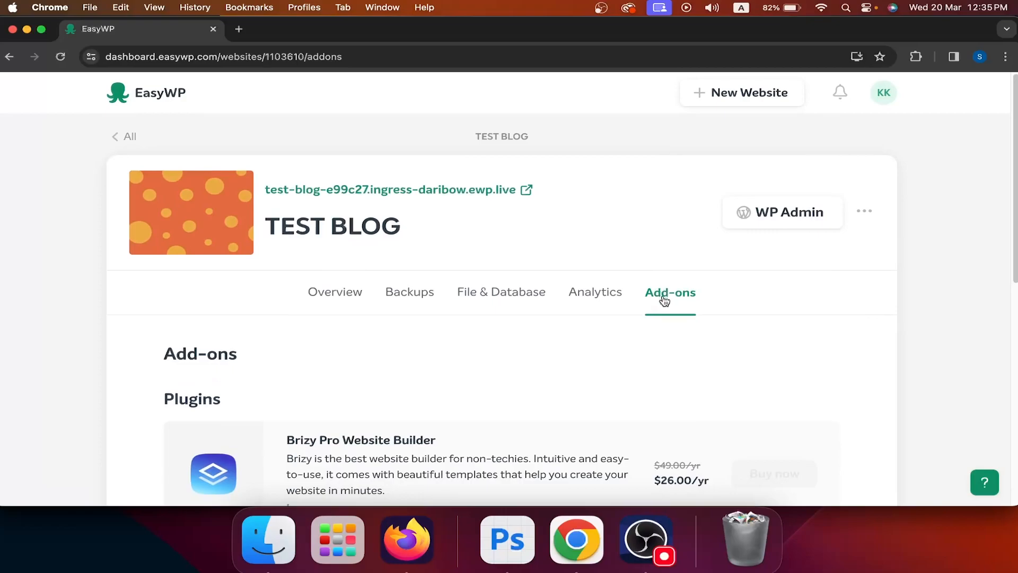
pyautogui.scroll(-8, 665, 300)
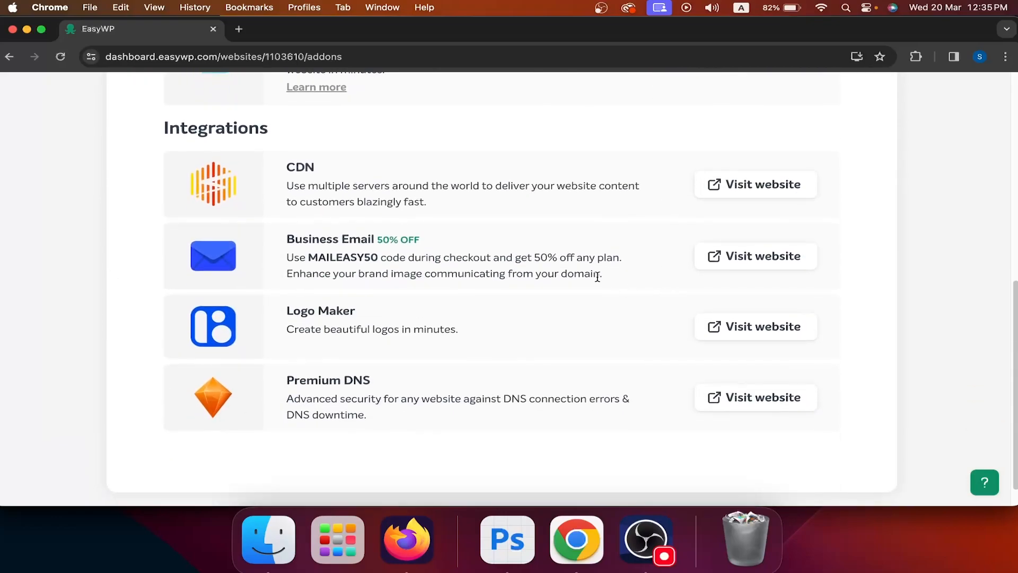
pyautogui.scroll(8, 596, 275)
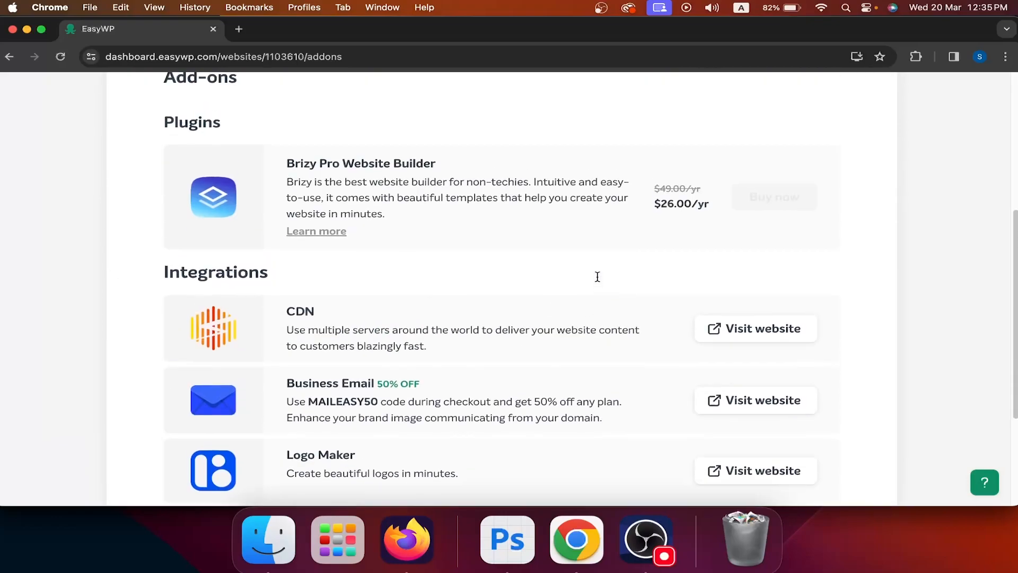
# - Return to the site overview, view the live TEST BLOG home page in a new tab, and close it
pyautogui.click(339, 291)
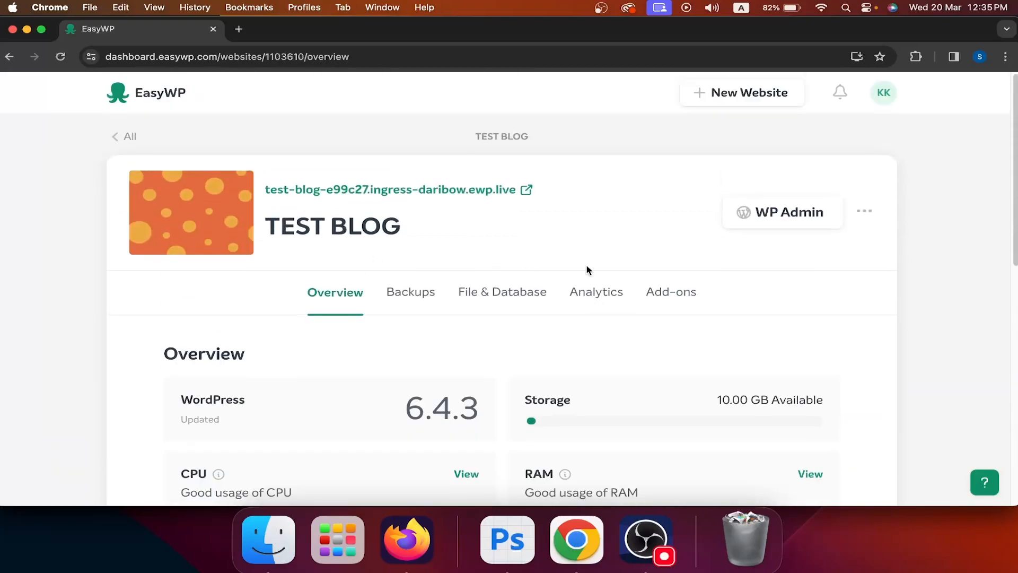
pyautogui.click(469, 190)
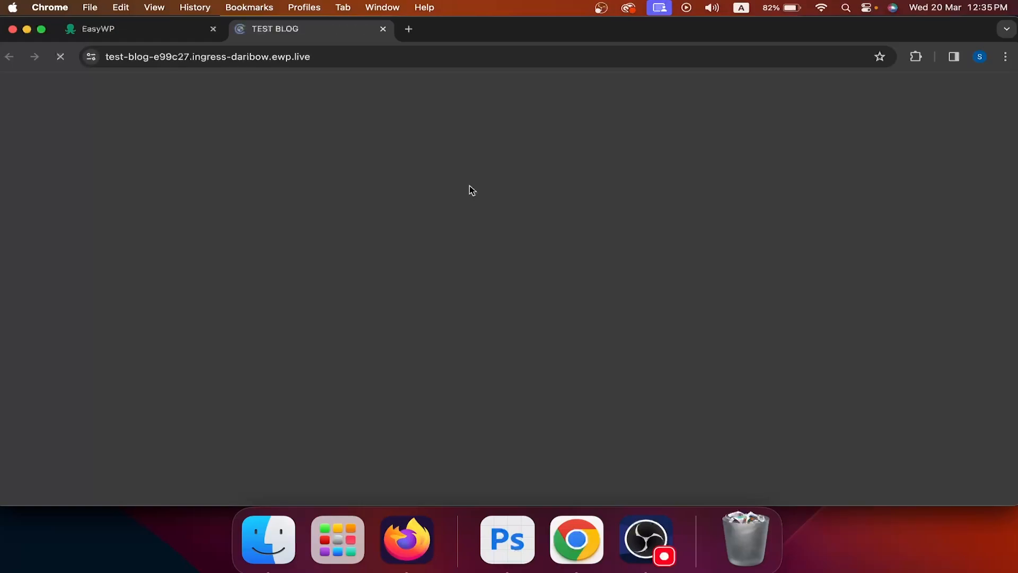
pyautogui.scroll(-15, 469, 189)
pyautogui.scroll(-20, 470, 188)
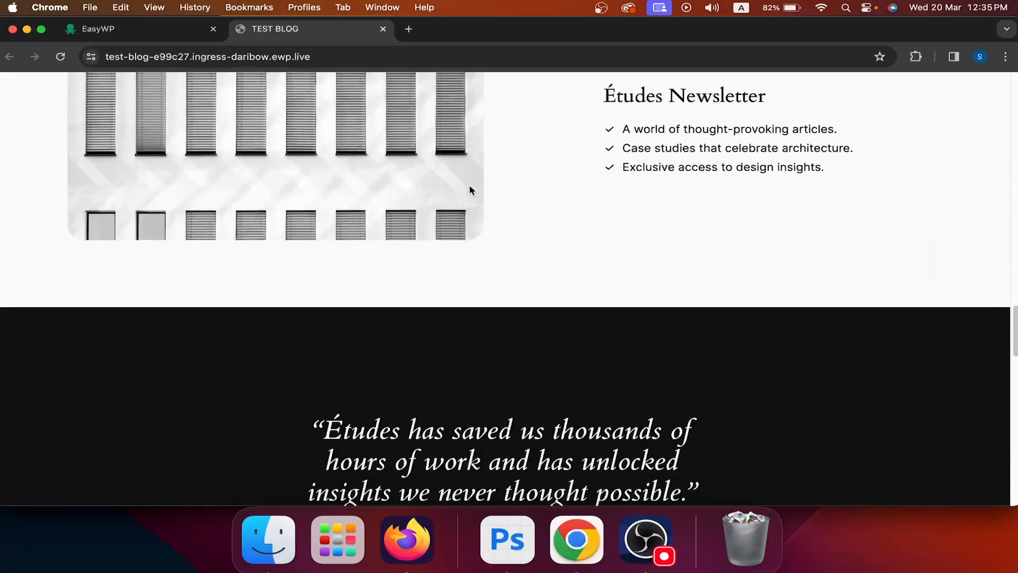
pyautogui.press('super+w')
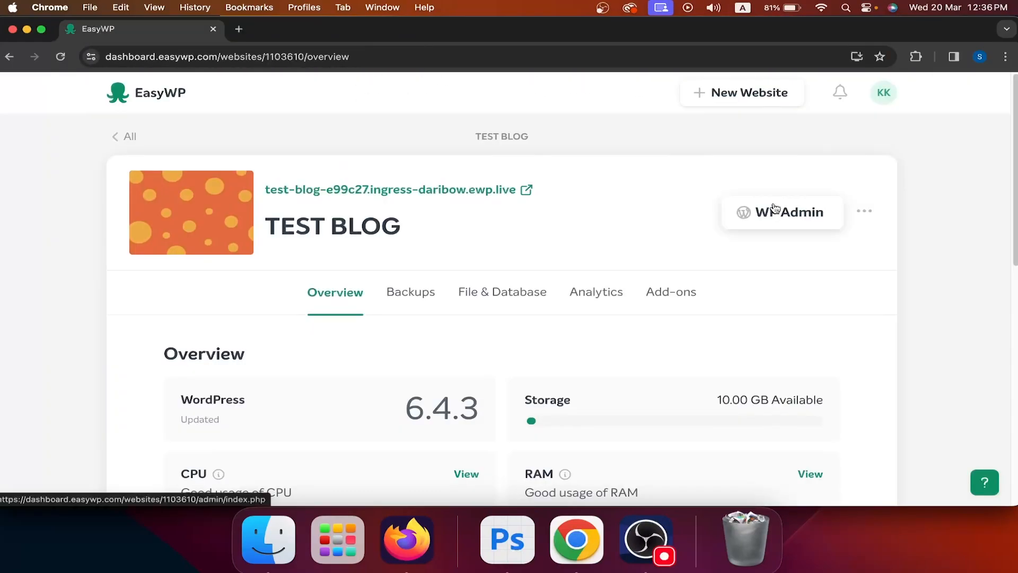
# - Open the WordPress admin of TEST BLOG and go to the page for adding new themes
pyautogui.click(813, 226)
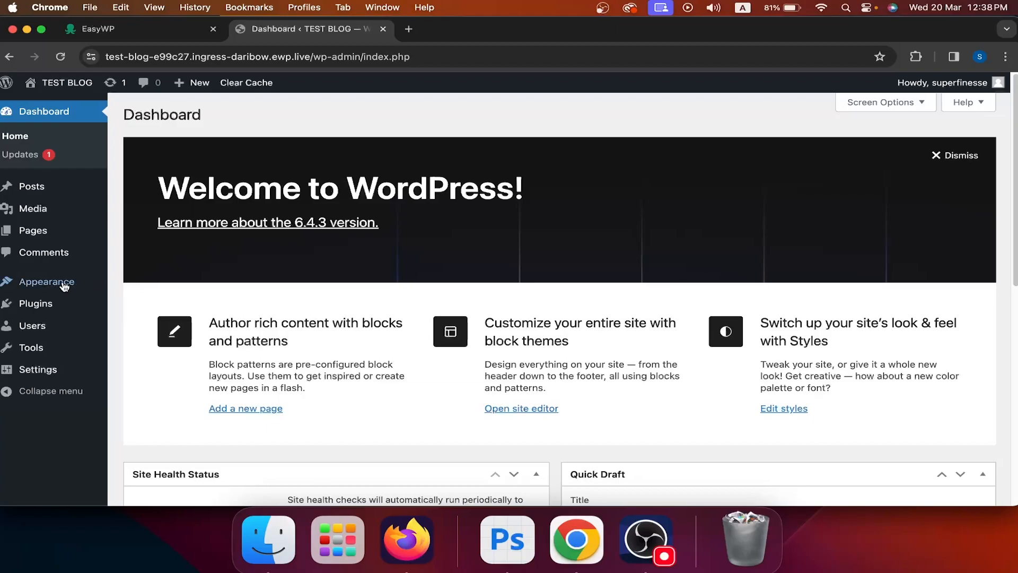
pyautogui.moveTo(49, 281)
pyautogui.click(148, 283)
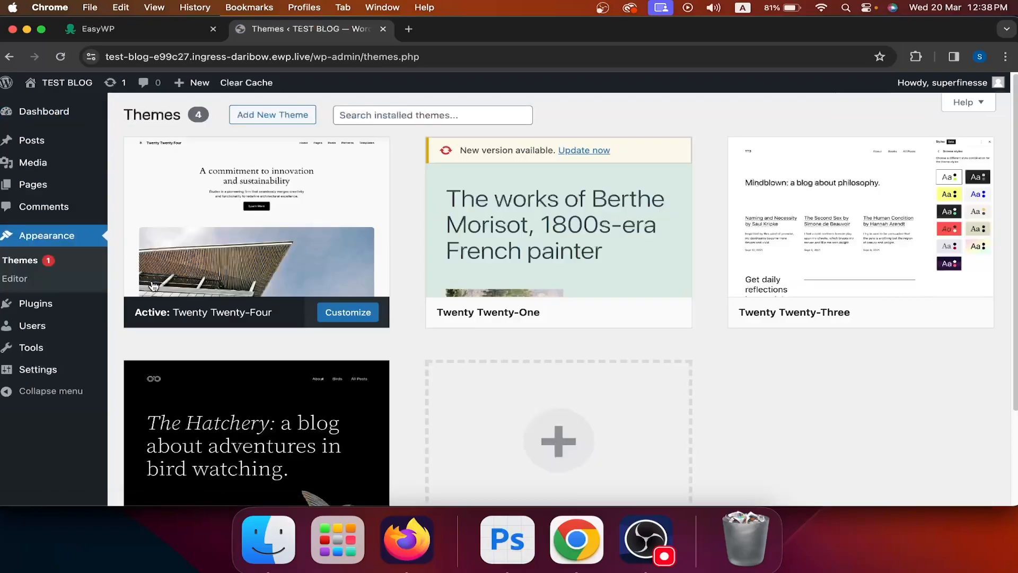
pyautogui.click(290, 117)
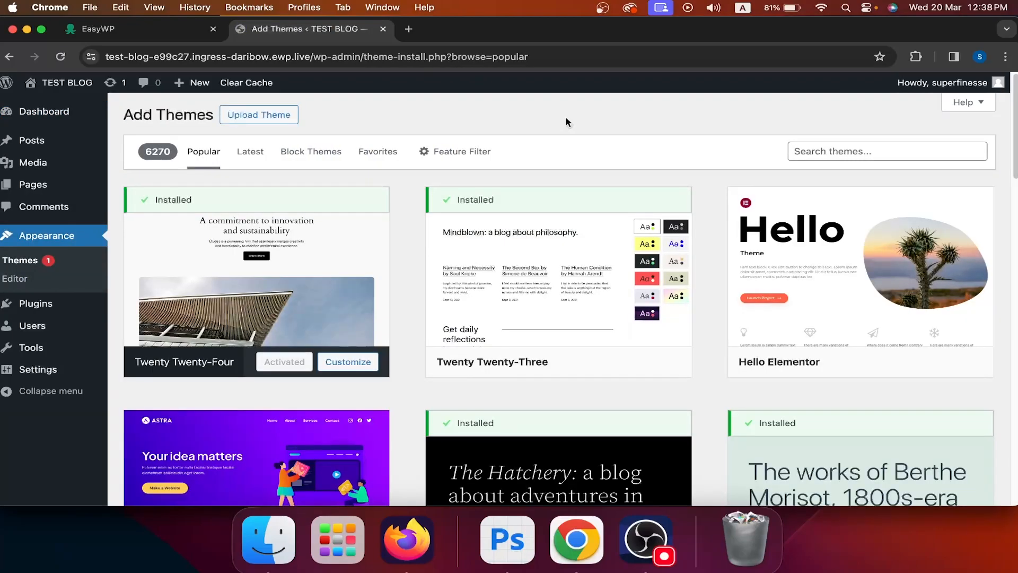
# - Find the Astra theme among the popular themes, then install and activate it
pyautogui.scroll(-3, 565, 117)
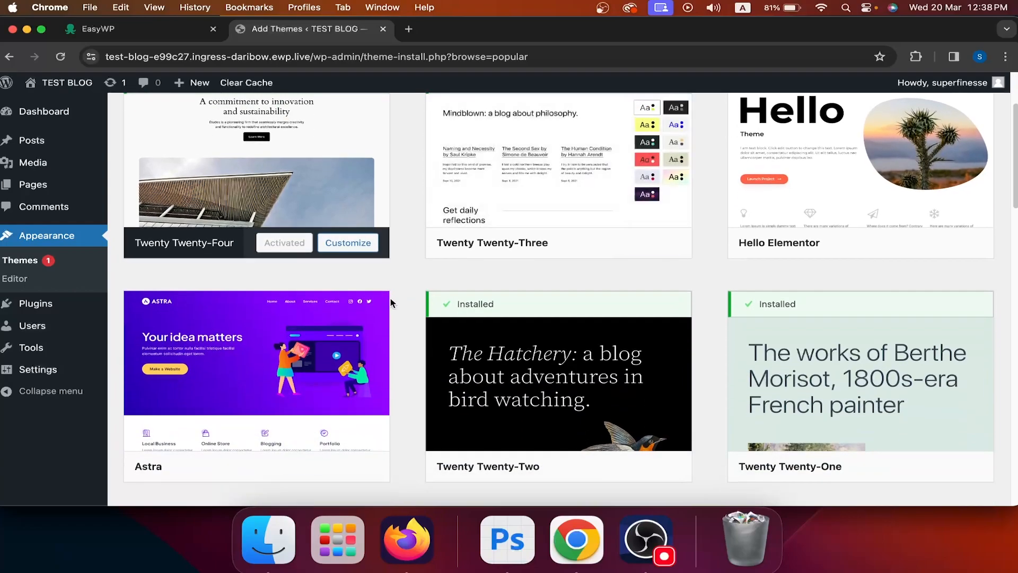
pyautogui.scroll(-2, 427, 290)
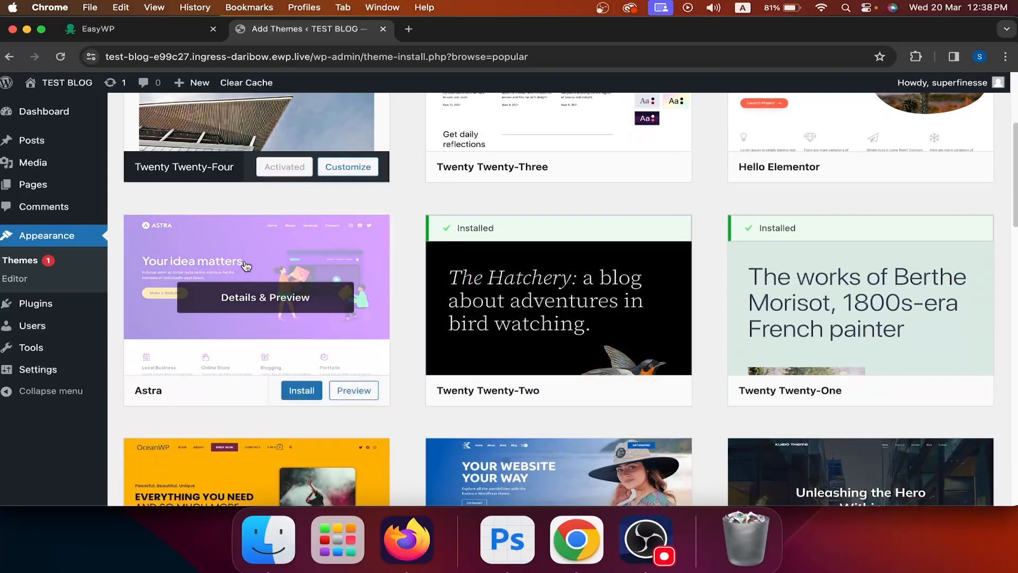
pyautogui.click(300, 390)
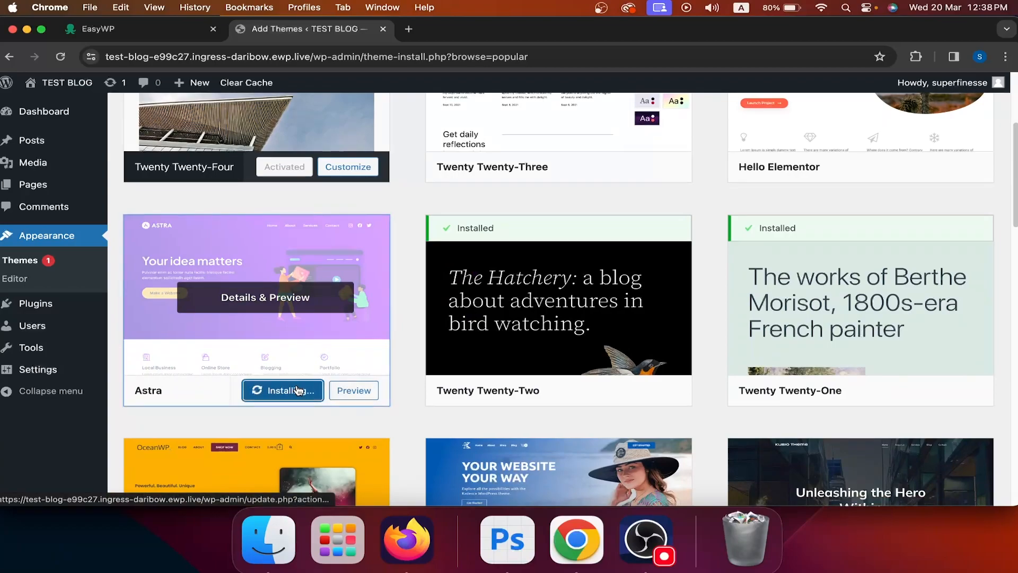
pyautogui.click(297, 391)
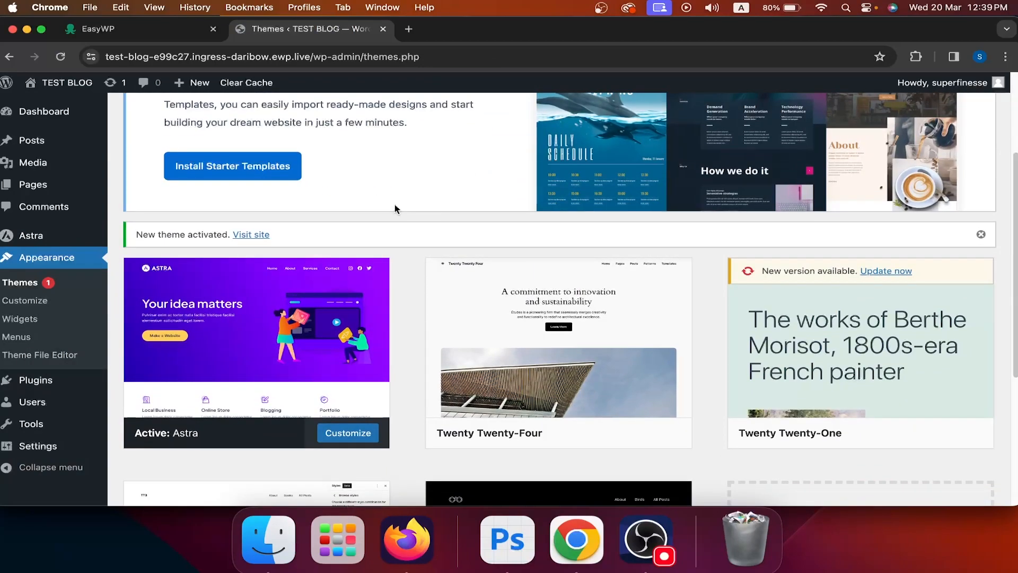
# - Install Astra's Starter Templates and start a classic template build with Elementor as the page builder
pyautogui.click(265, 167)
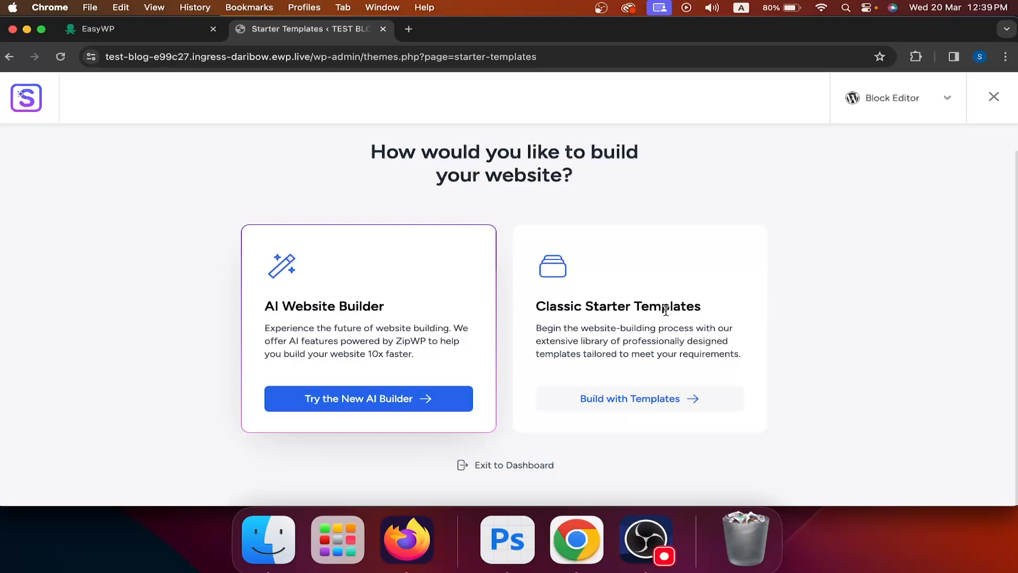
pyautogui.click(635, 404)
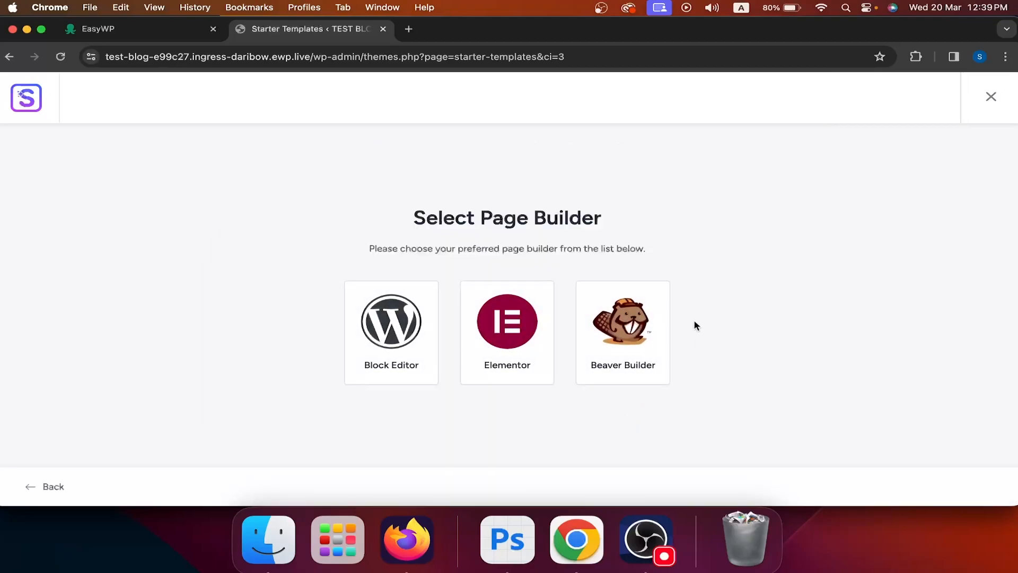
pyautogui.click(510, 337)
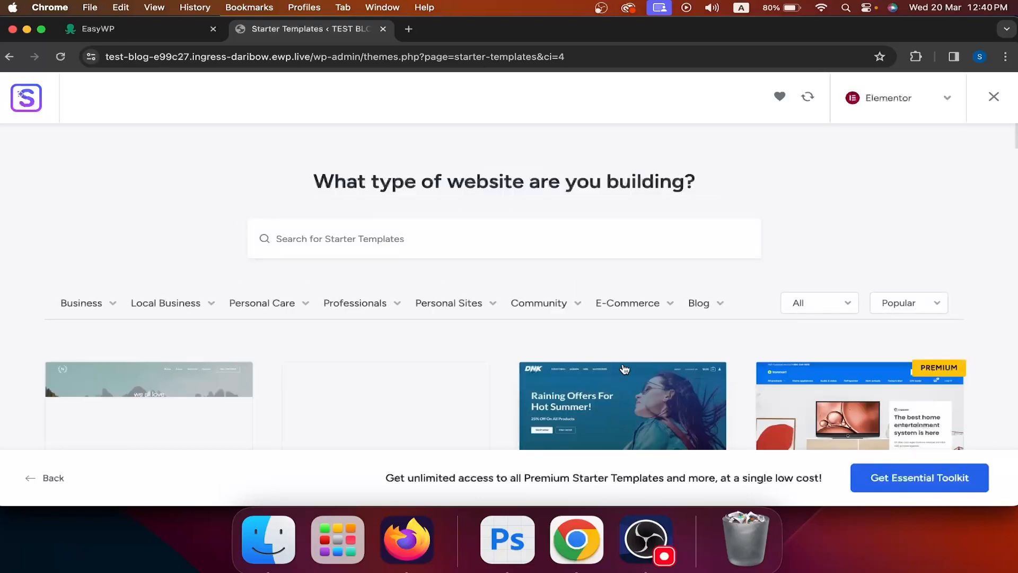
# - Browse the starter templates and select the Love Nature template
pyautogui.moveTo(618, 320)
pyautogui.scroll(-3, 615, 318)
pyautogui.scroll(3, 182, 221)
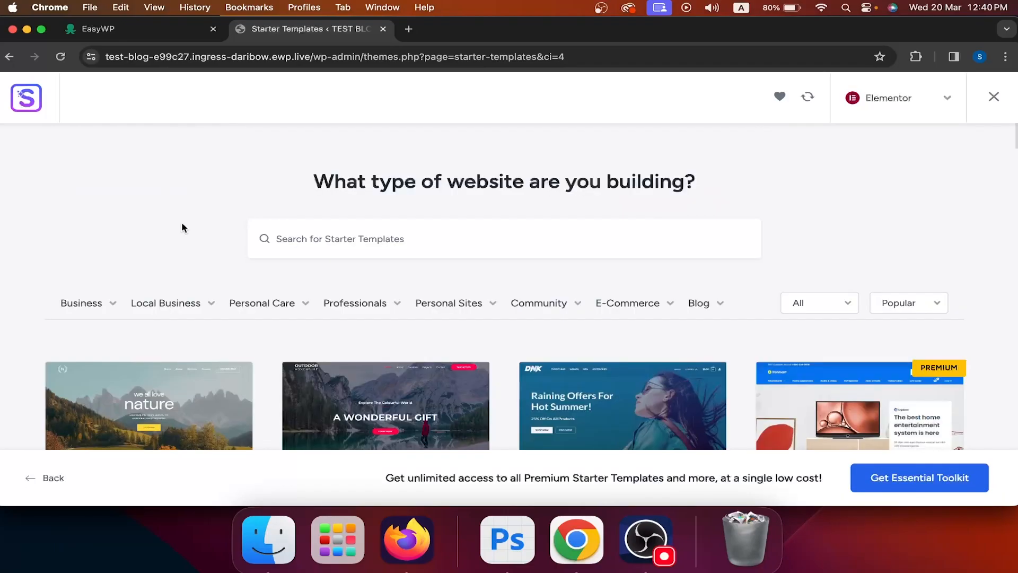
pyautogui.scroll(-5, 182, 227)
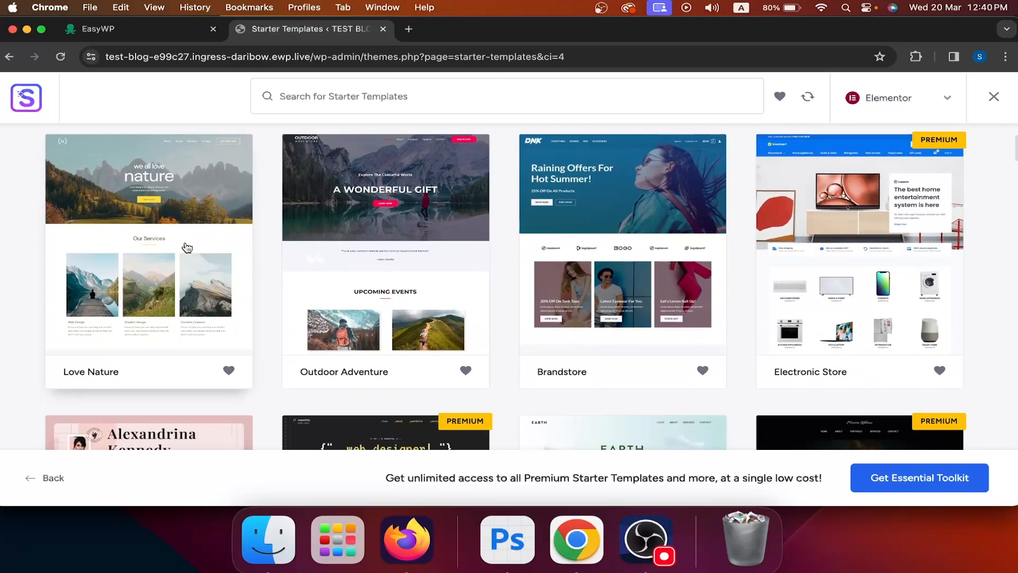
pyautogui.click(127, 217)
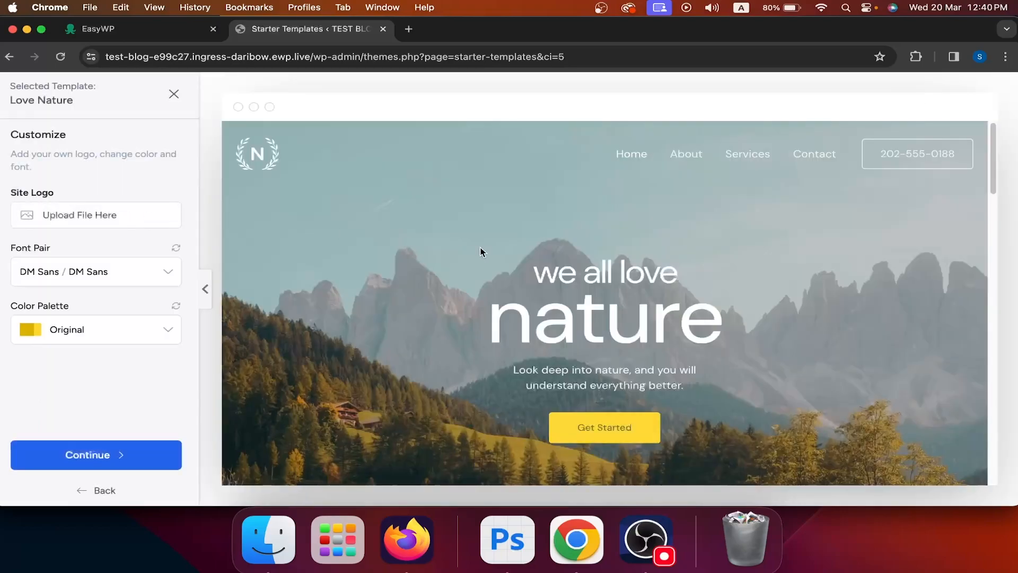
# - Continue with Love Nature's original logo, fonts and colors, and build the website with all import options enabled
pyautogui.click(101, 462)
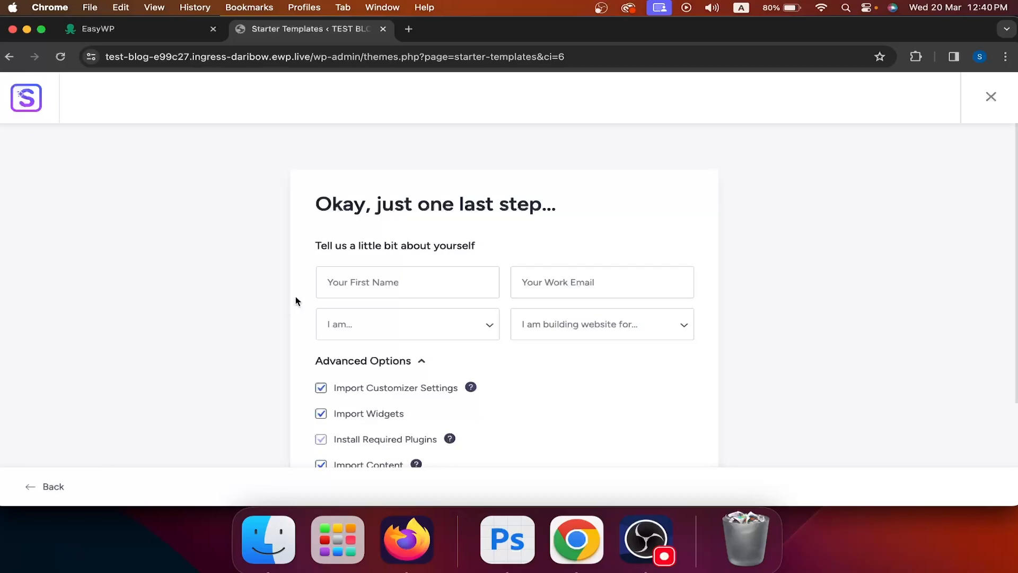
pyautogui.scroll(-5, 296, 298)
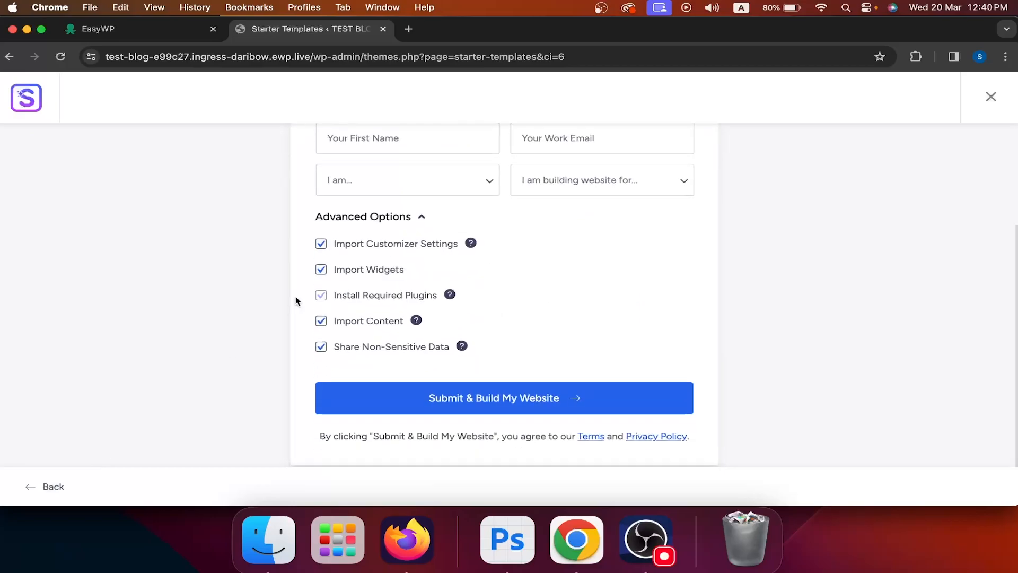
pyautogui.click(524, 394)
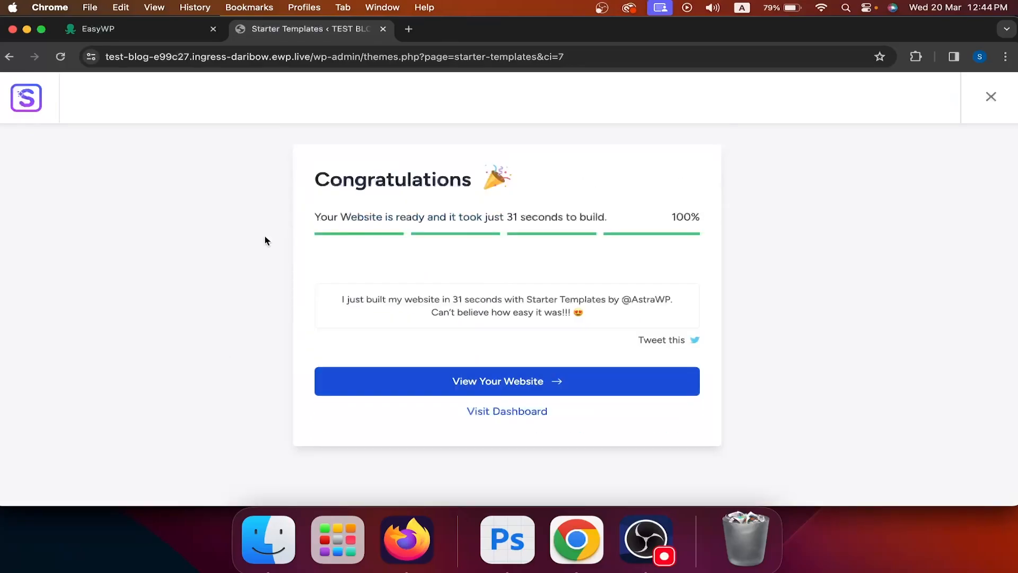
# - View the newly built website in a new tab and look through its home page
pyautogui.click(544, 388)
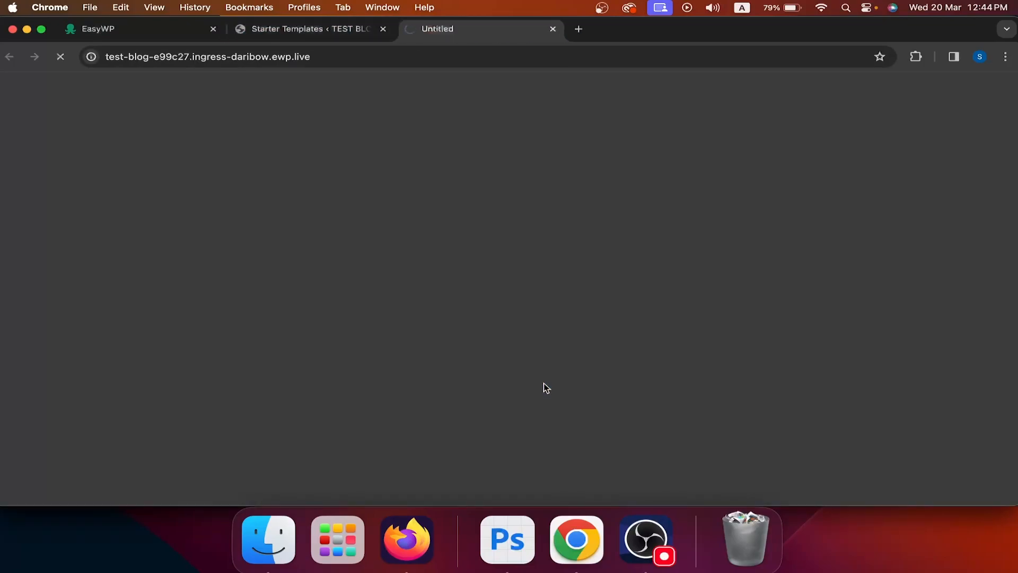
pyautogui.scroll(-20, 544, 387)
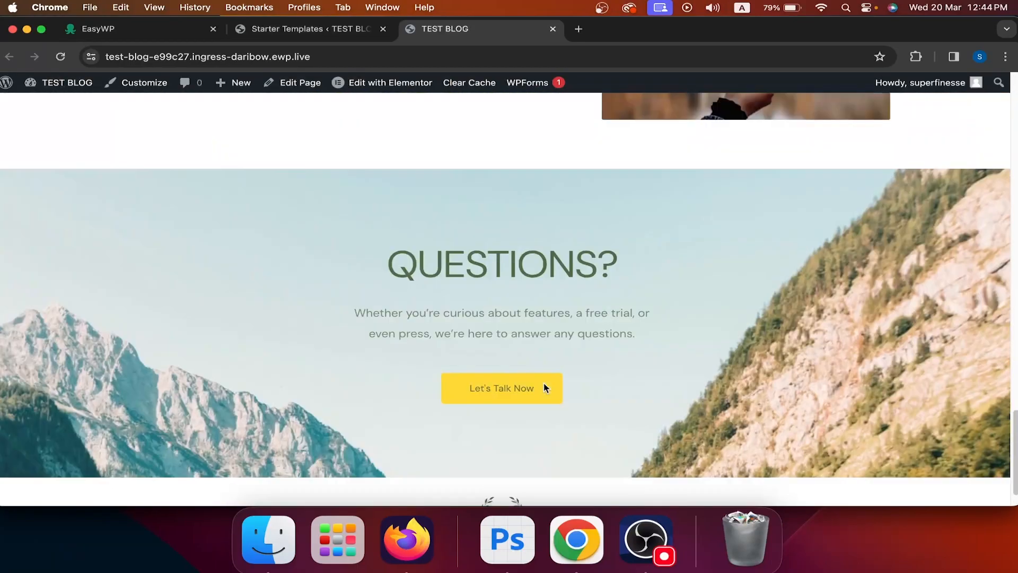
pyautogui.click(546, 387)
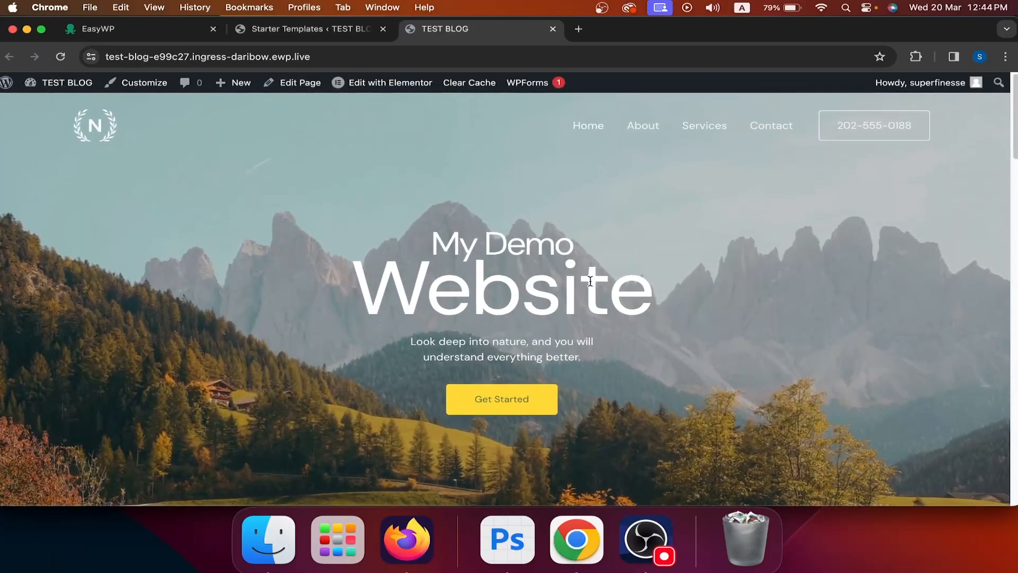
pyautogui.moveTo(399, 88)
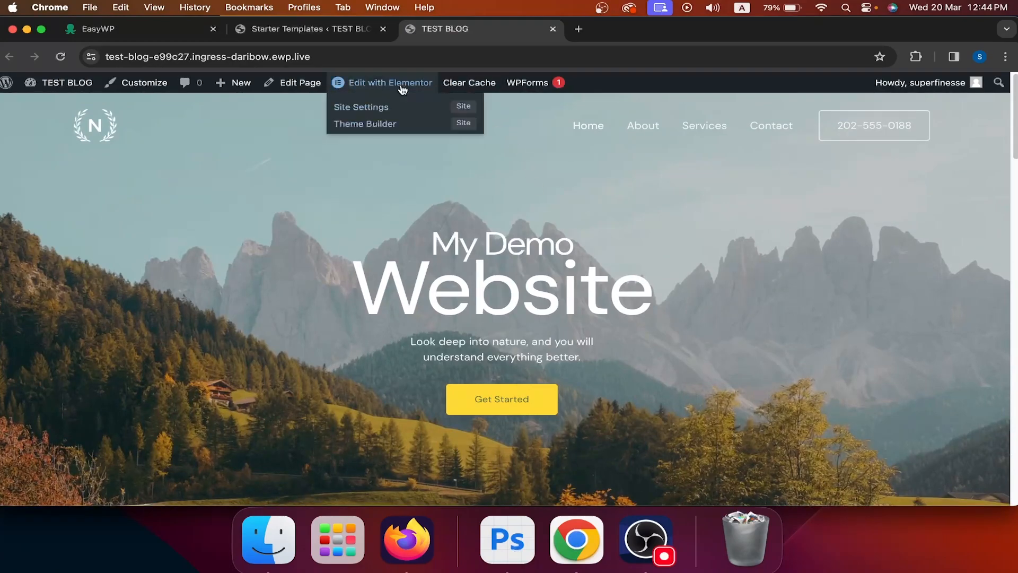